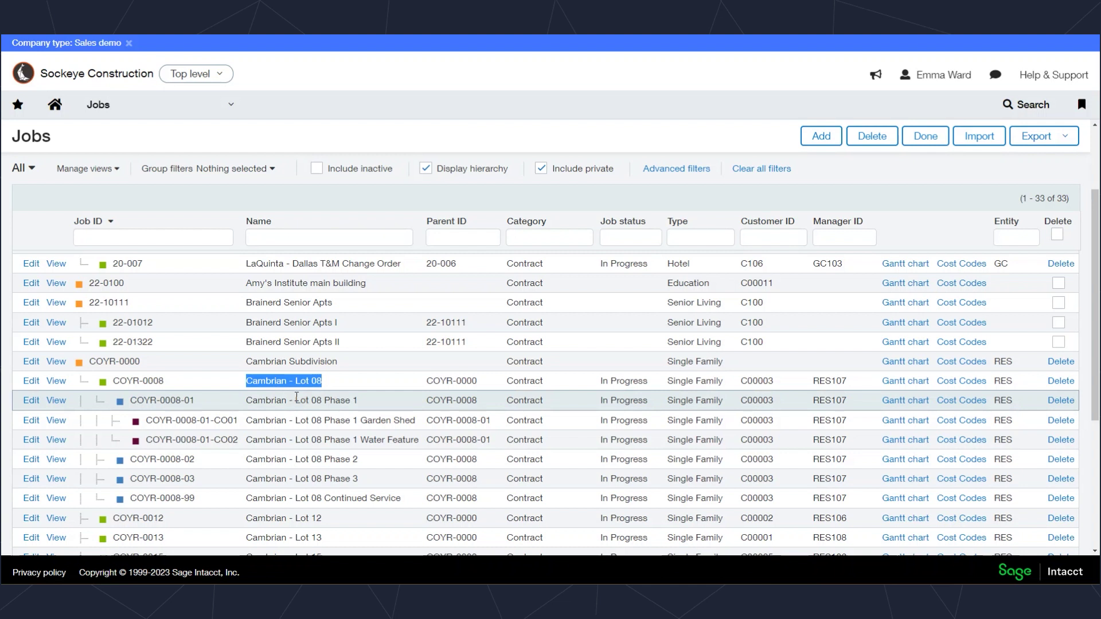
# Step: Highlight the Garden Shed and Water Feature sub-jobs, then view Garden Shed's invoice-with-parent option
pyautogui.moveTo(246, 420); pyautogui.dragTo(419, 421)
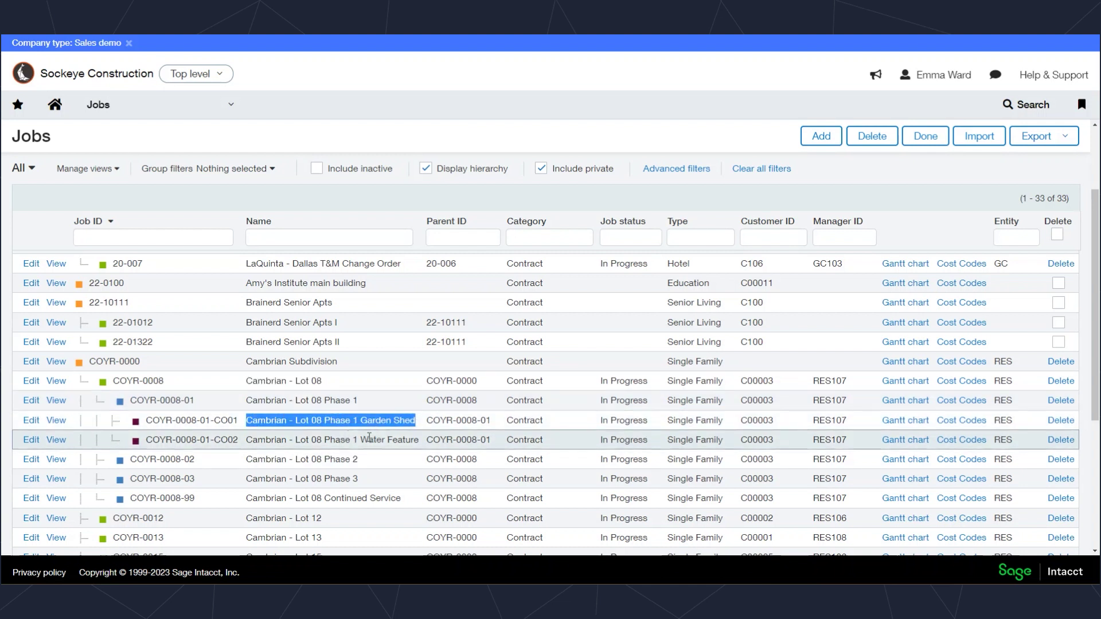
pyautogui.moveTo(361, 440); pyautogui.dragTo(419, 445)
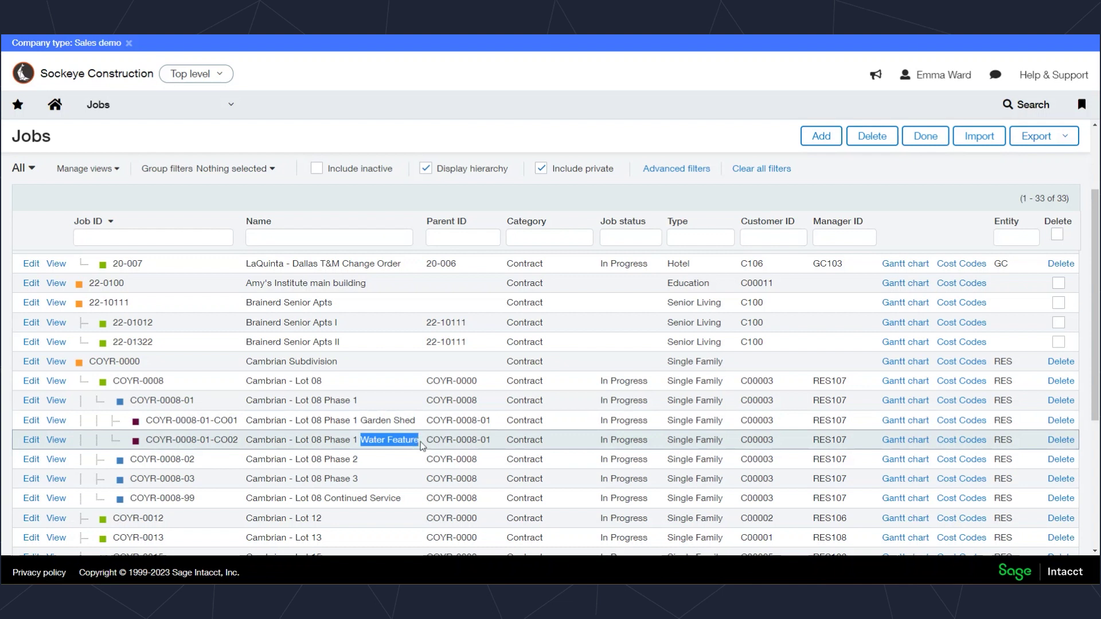
pyautogui.click(399, 427)
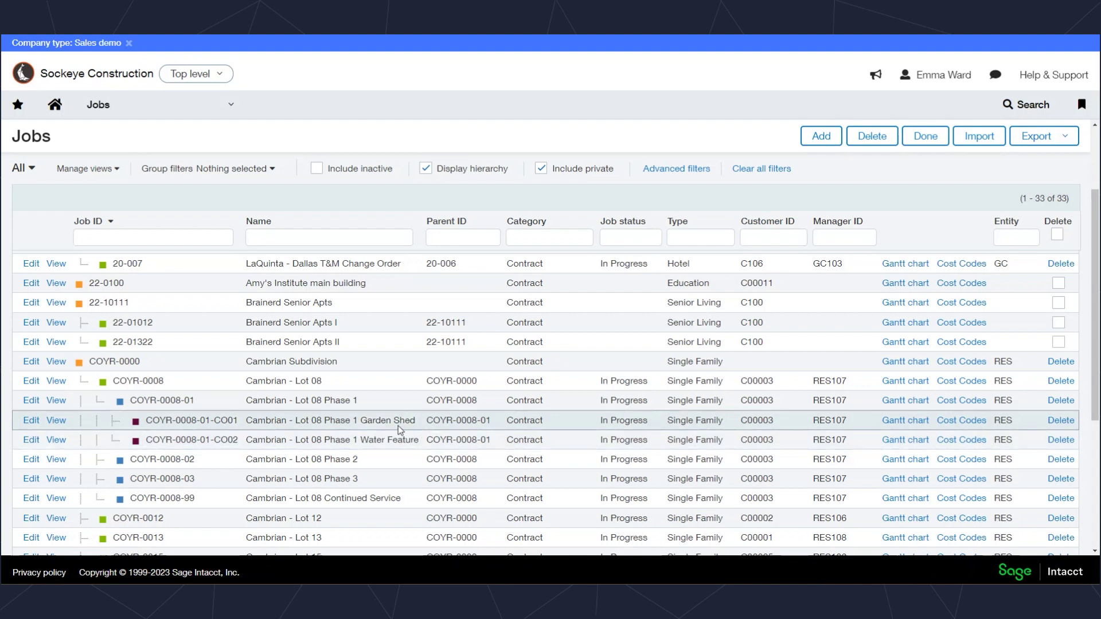
pyautogui.click(31, 420)
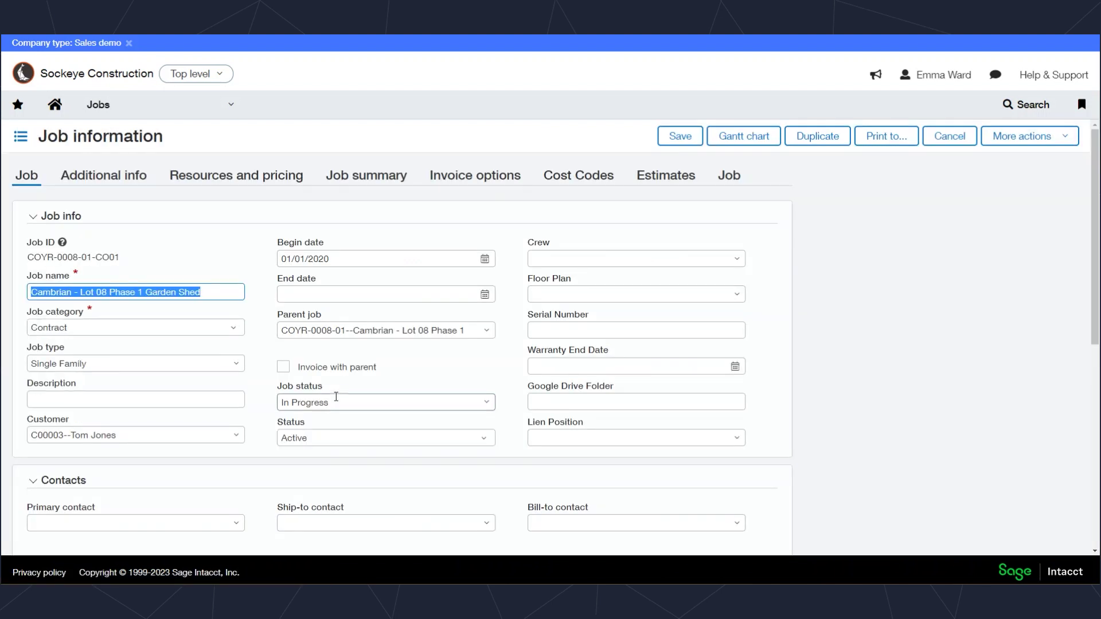
pyautogui.moveTo(384, 374); pyautogui.dragTo(348, 366)
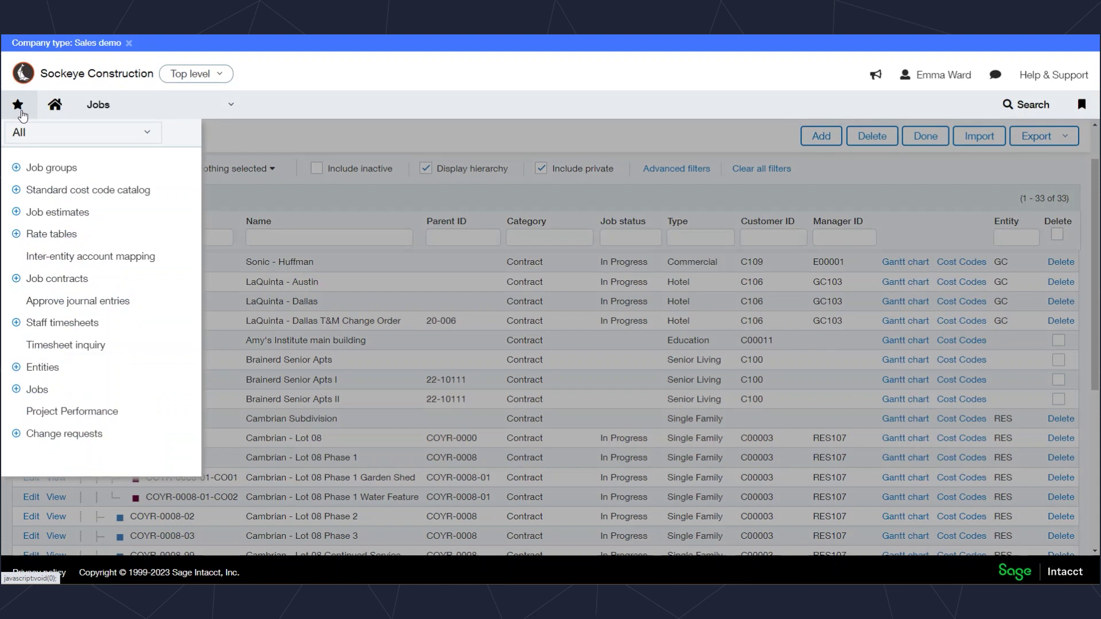
# Step: Open the Standard cost code catalog and filter it by a single-letter cost code ID
pyautogui.click(52, 191)
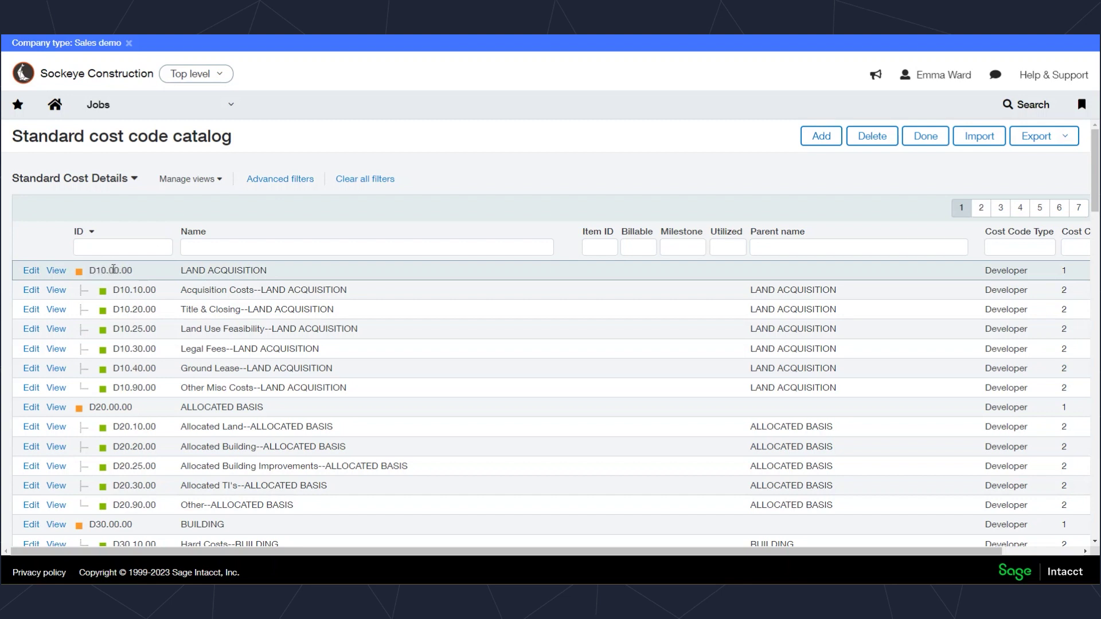
pyautogui.click(139, 244)
pyautogui.write('R')
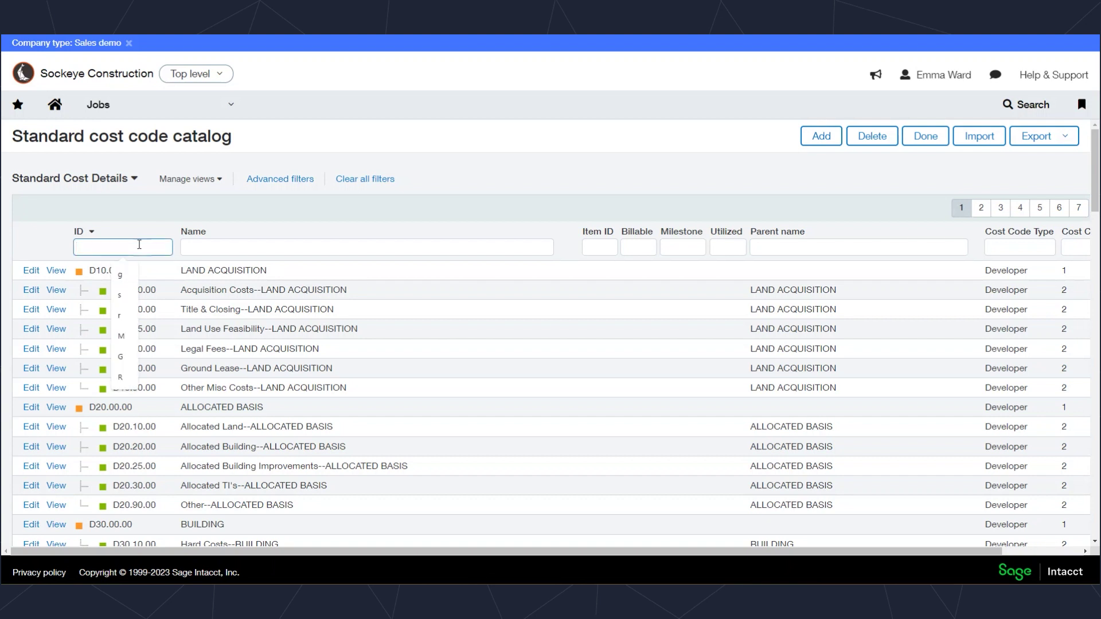
pyautogui.press('Return')
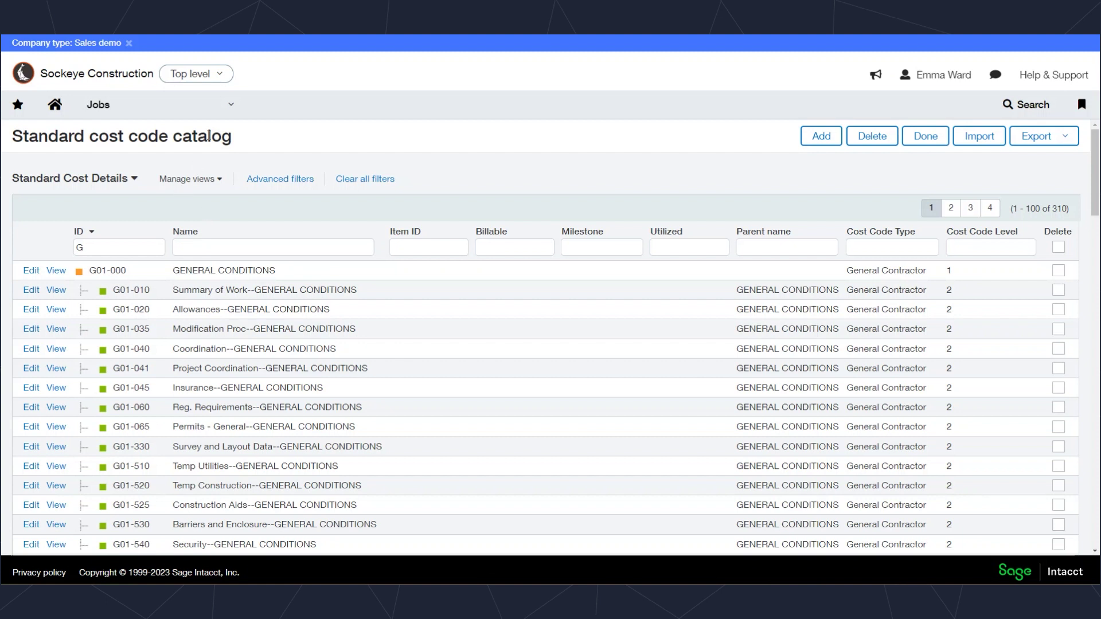
# Step: List job estimates including private ones, filtered to job ID 20-005
pyautogui.click(18, 106)
pyautogui.click(70, 220)
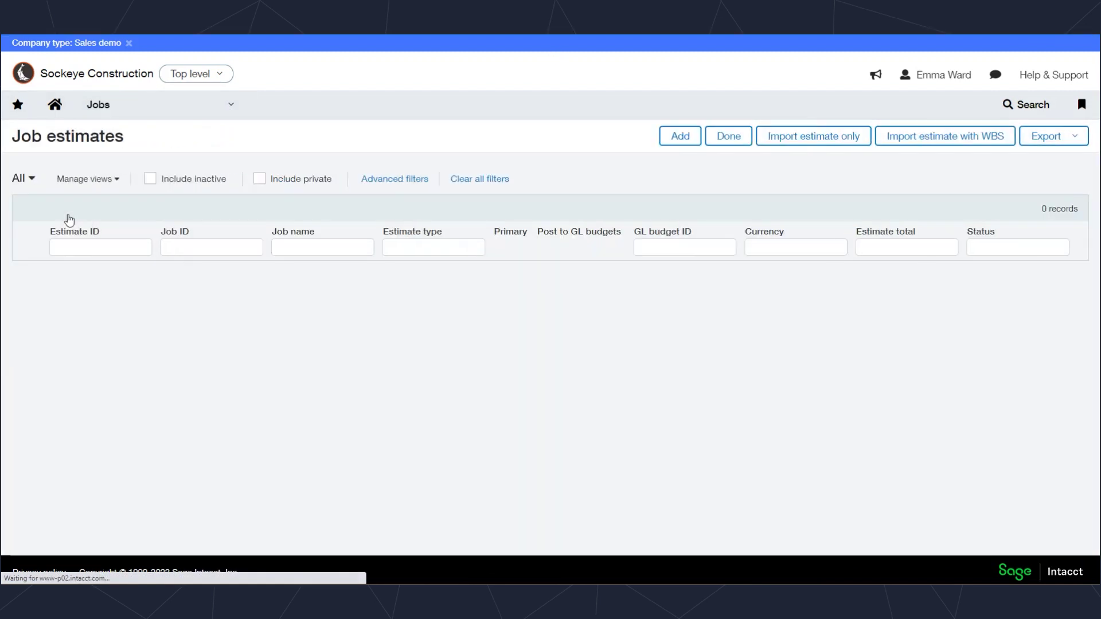
pyautogui.click(260, 179)
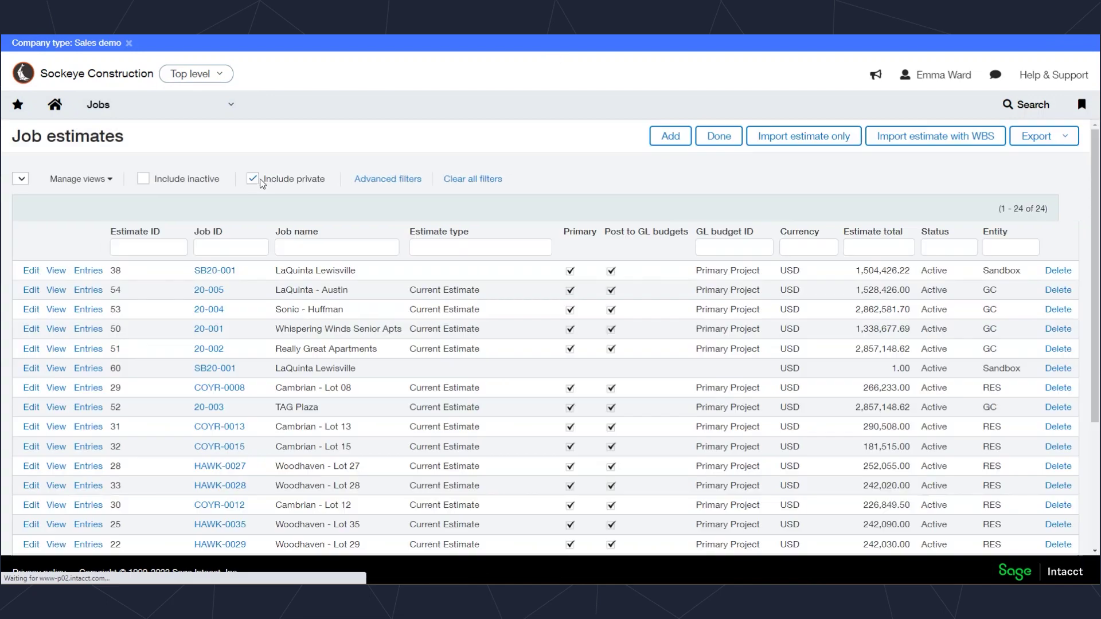
pyautogui.click(234, 250)
pyautogui.write('20')
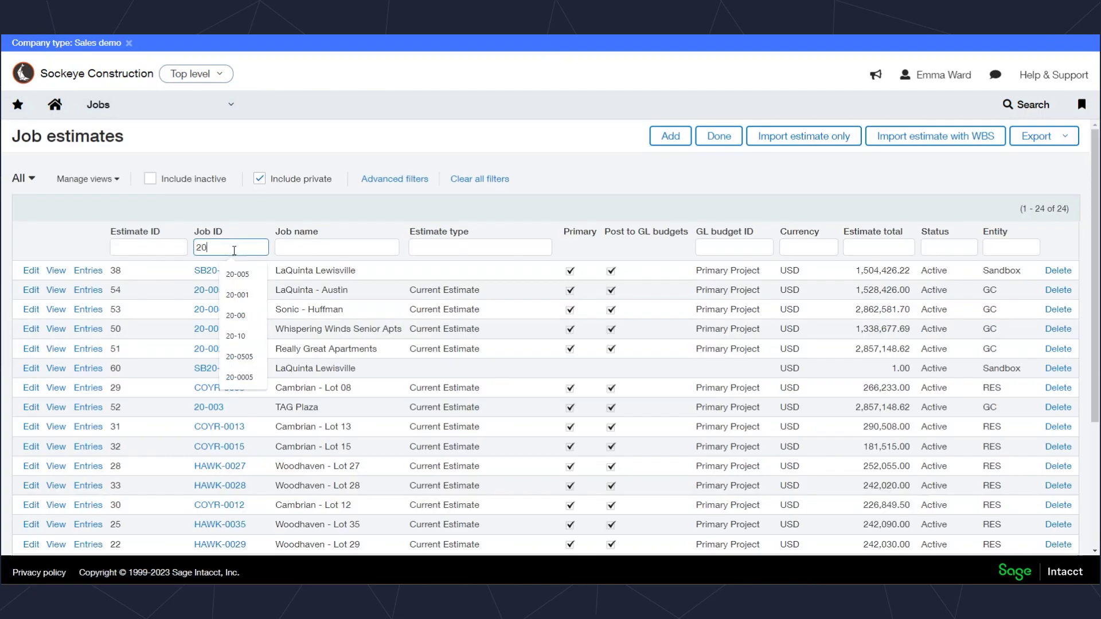
pyautogui.write('-001')
pyautogui.press('Return')
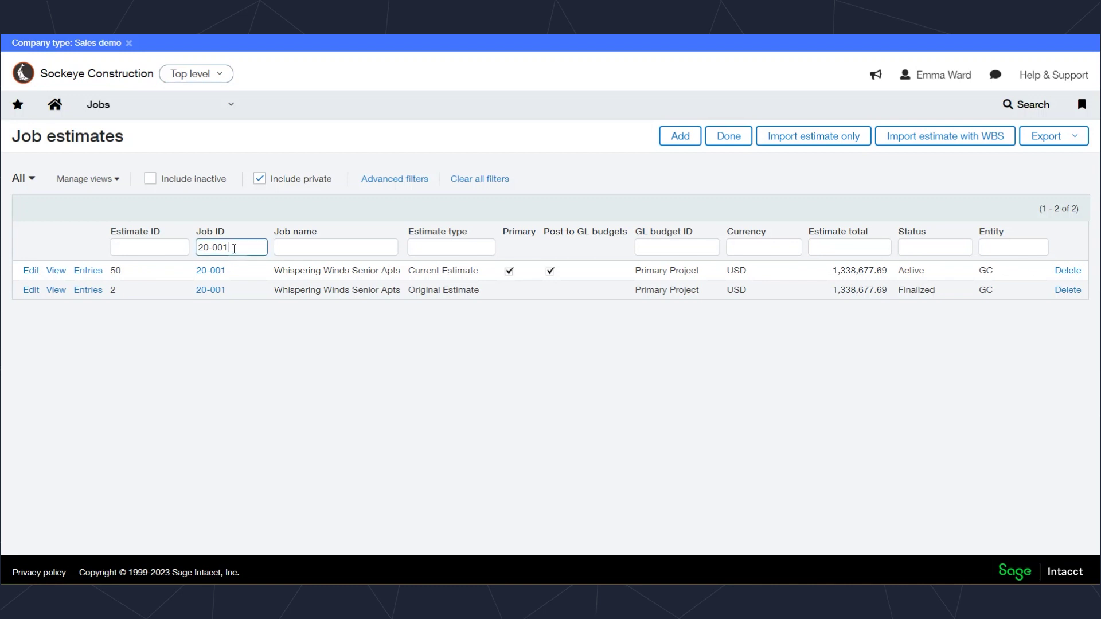
pyautogui.press('BackSpace')
pyautogui.write('5')
pyautogui.press('Return')
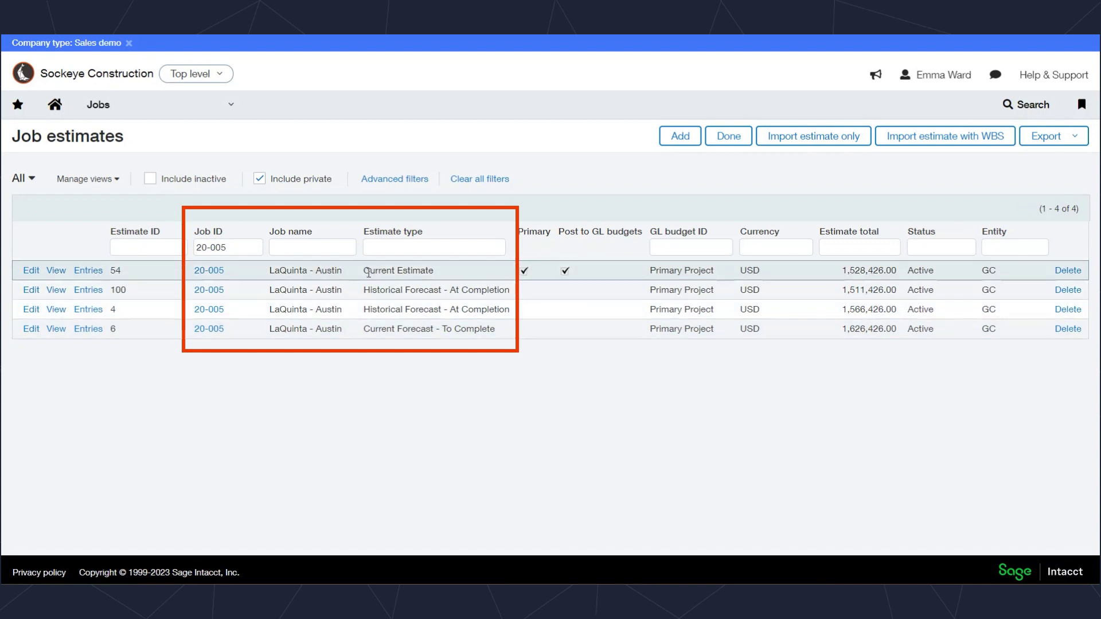
# Step: Highlight the Current Estimate and Current Forecast types, then open estimate 54
pyautogui.moveTo(414, 275); pyautogui.dragTo(440, 273)
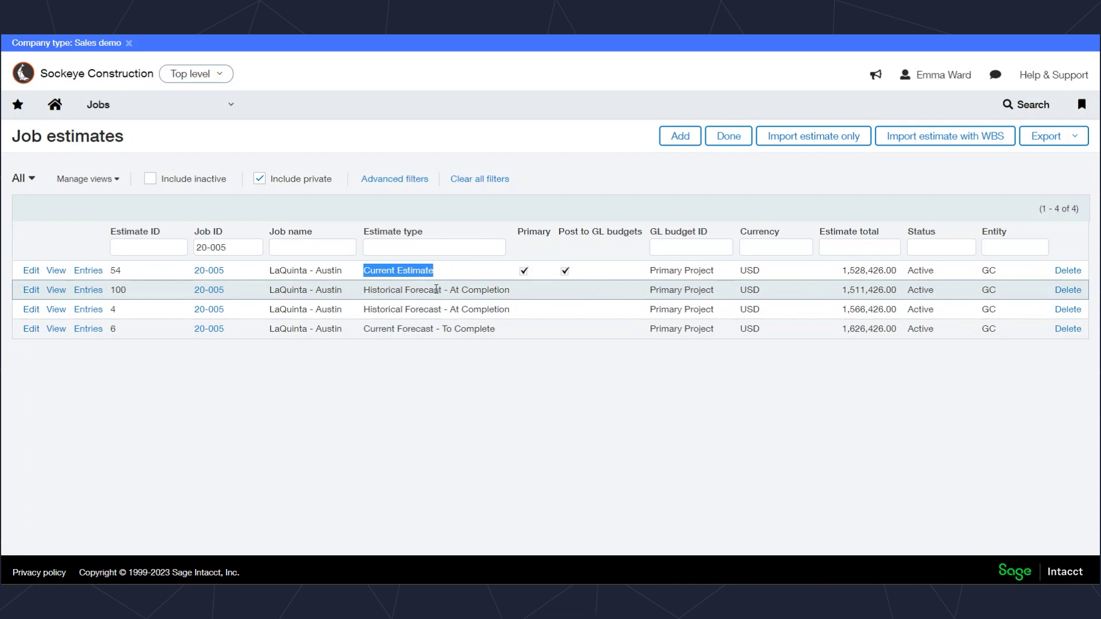
pyautogui.click(365, 332)
pyautogui.moveTo(365, 331); pyautogui.dragTo(498, 335)
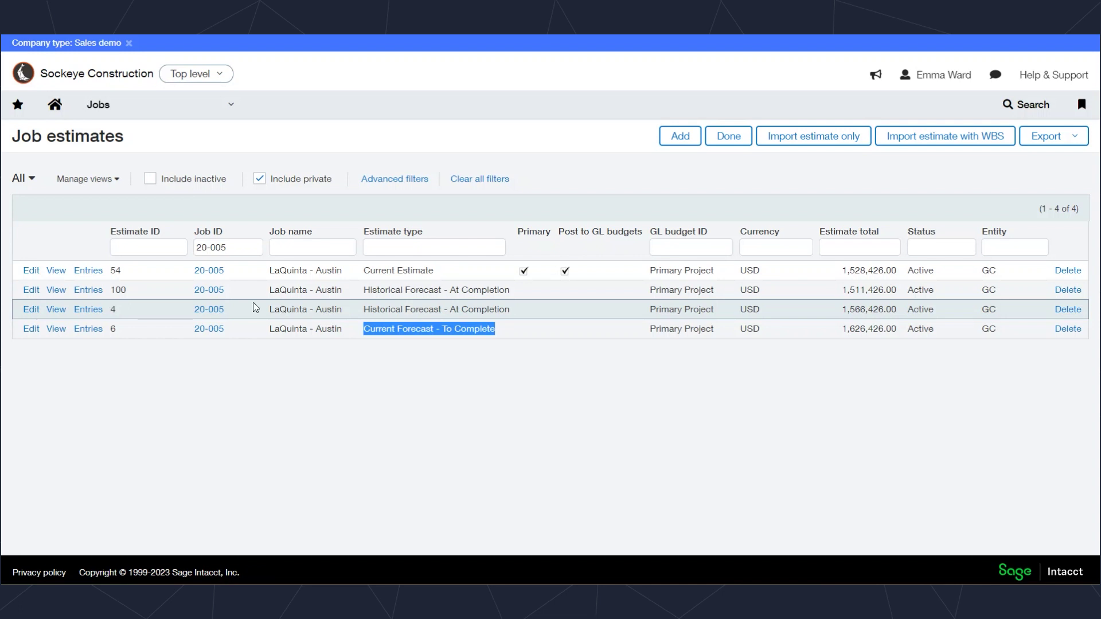
pyautogui.click(32, 272)
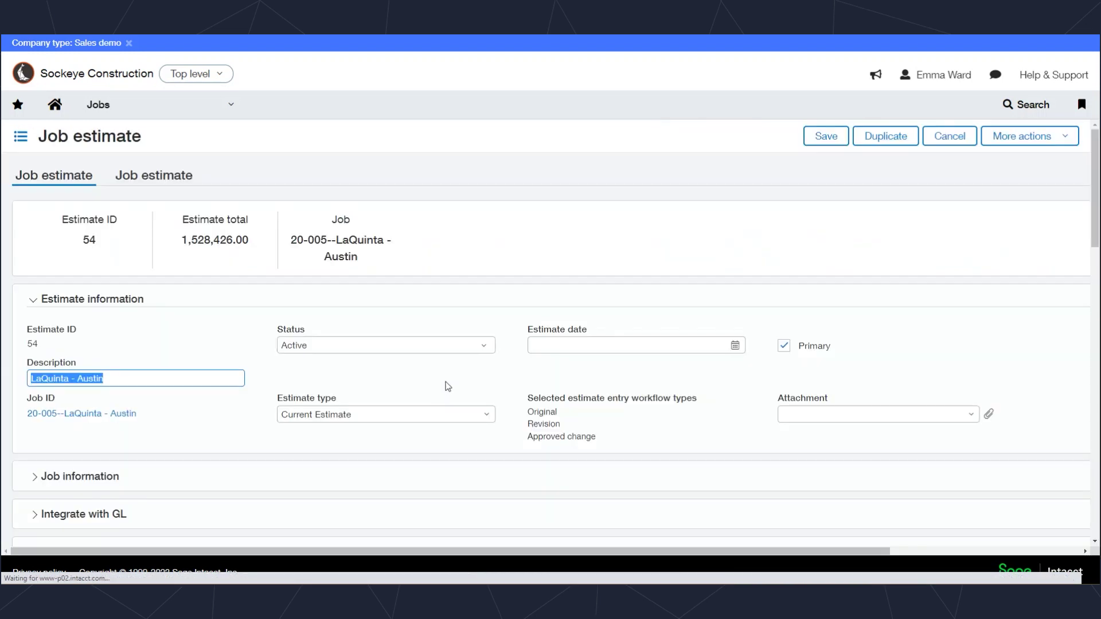
# Step: Edit the Insulation and Fire Protection entry lines' vendor, quantity and amount fields
pyautogui.scroll(-5, 455, 383)
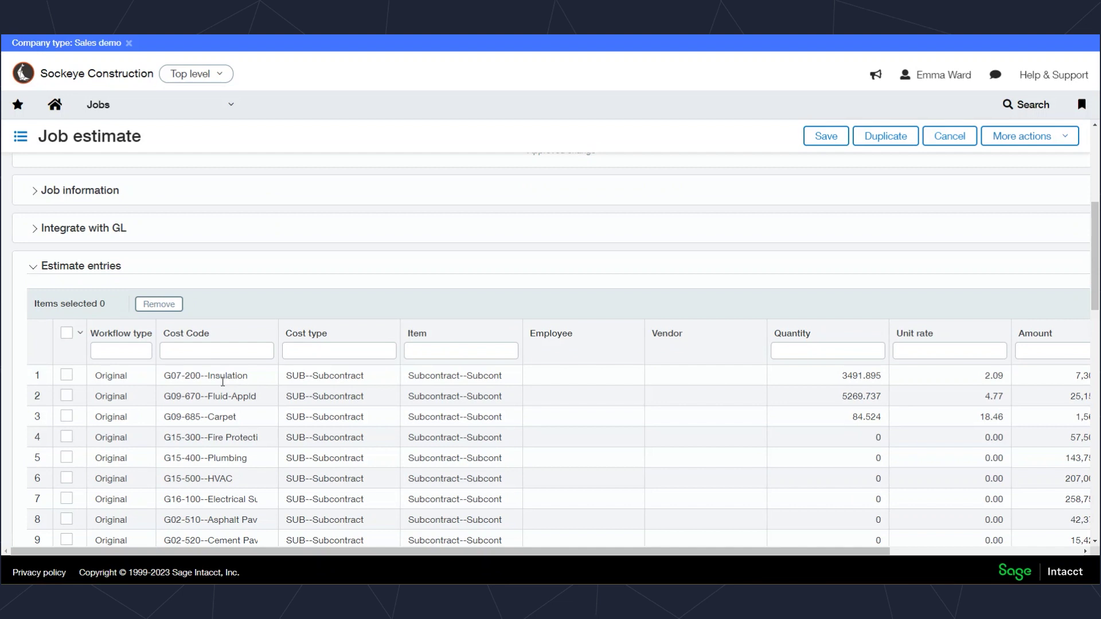
pyautogui.click(449, 378)
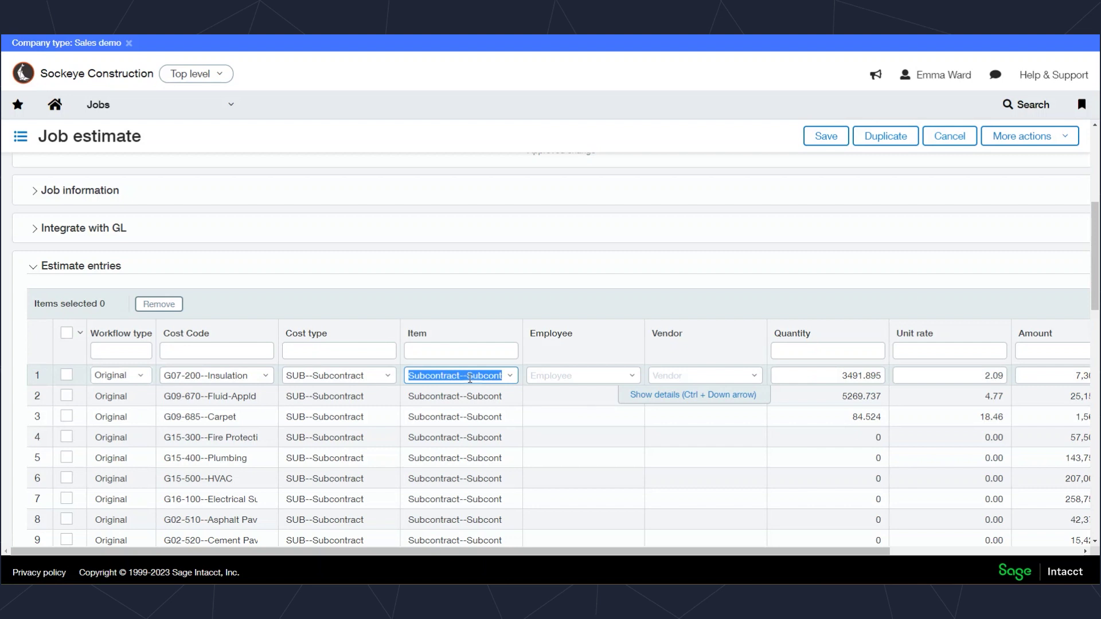
pyautogui.hscroll(3, 464, 373)
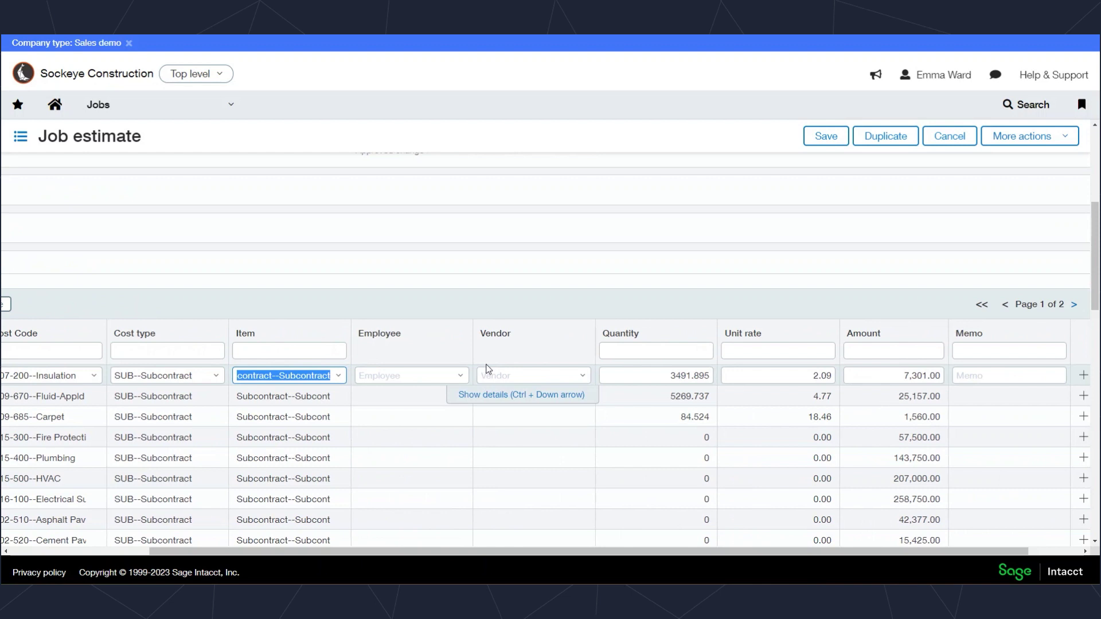
pyautogui.click(488, 370)
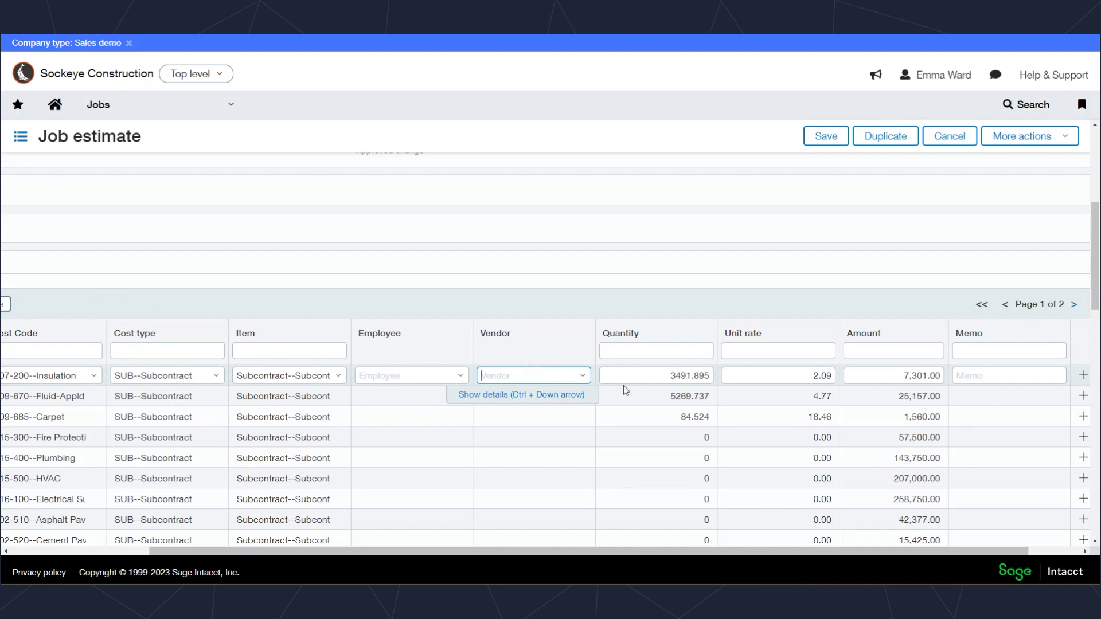
pyautogui.scroll(-1, 624, 384)
pyautogui.scroll(-1, 629, 380)
pyautogui.click(643, 318)
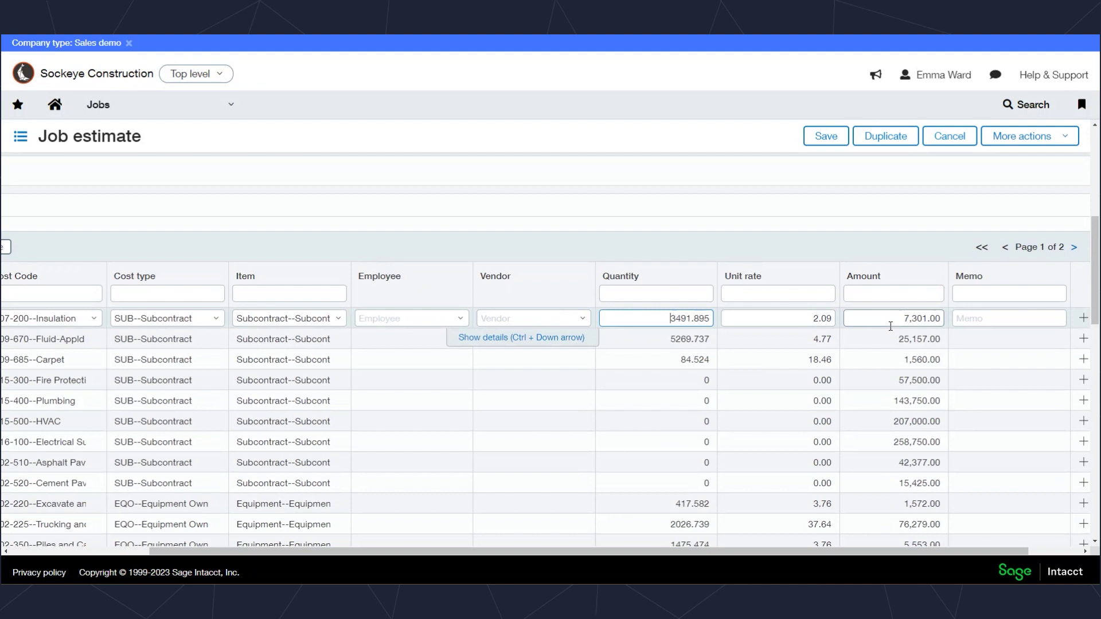
pyautogui.click(905, 380)
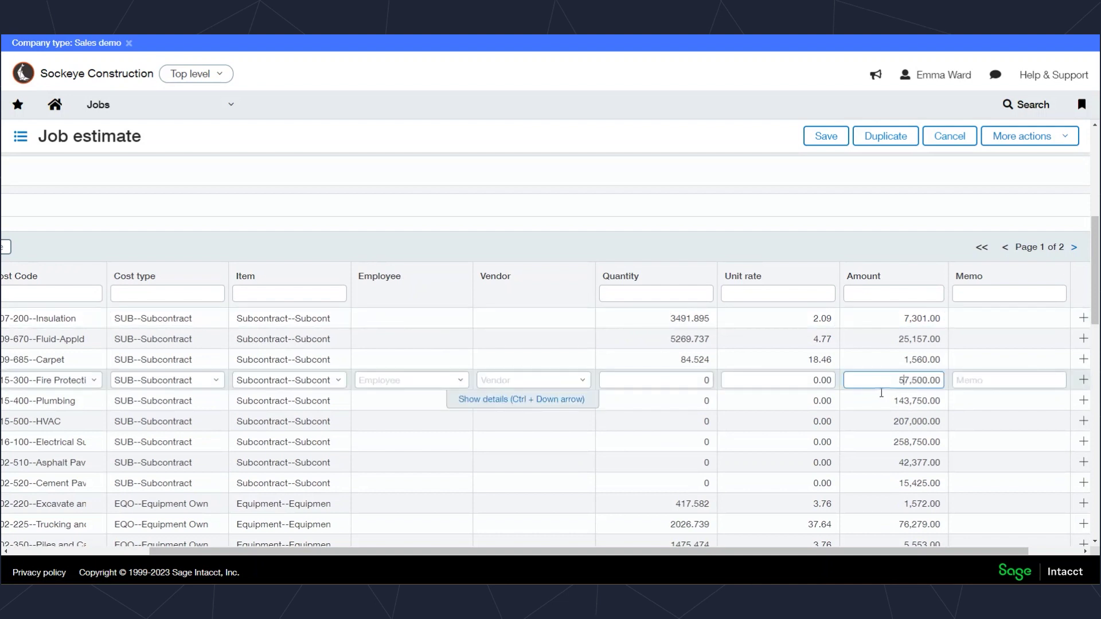
# Step: Scroll through the estimate to the Change request estimate entries section
pyautogui.hscroll(2, 879, 390)
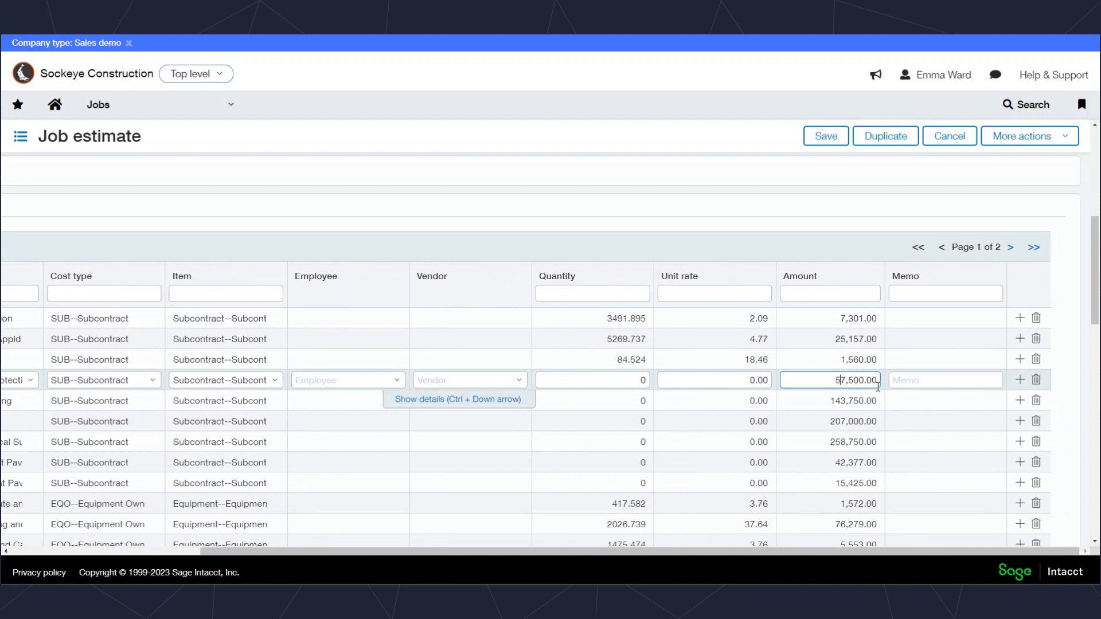
pyautogui.hscroll(-3, 877, 386)
pyautogui.scroll(-8, 1083, 344)
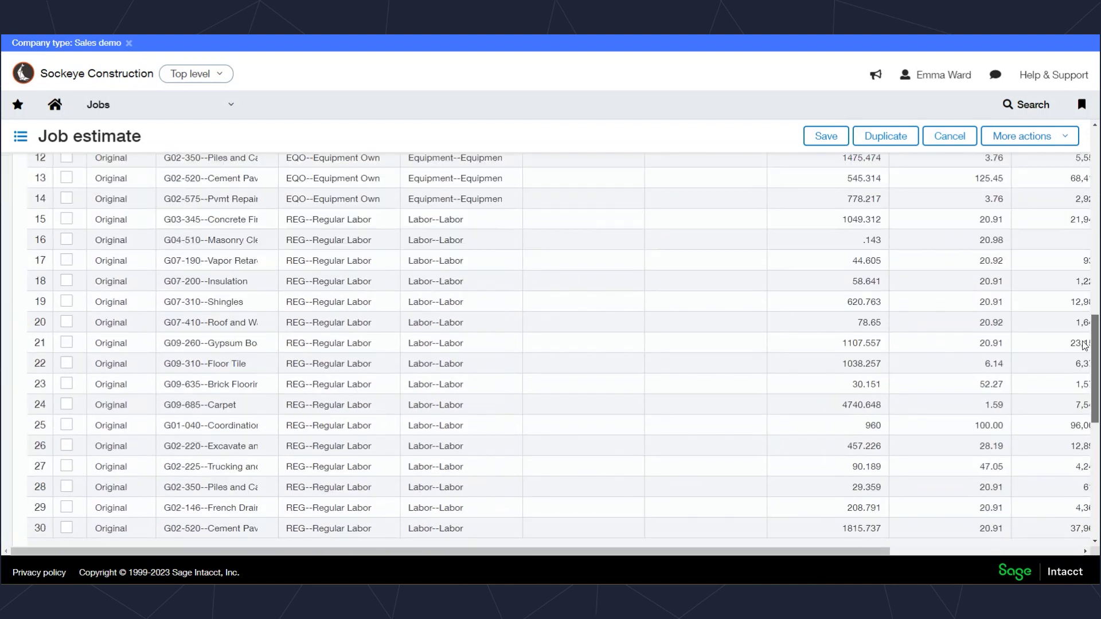
pyautogui.scroll(-6, 1084, 344)
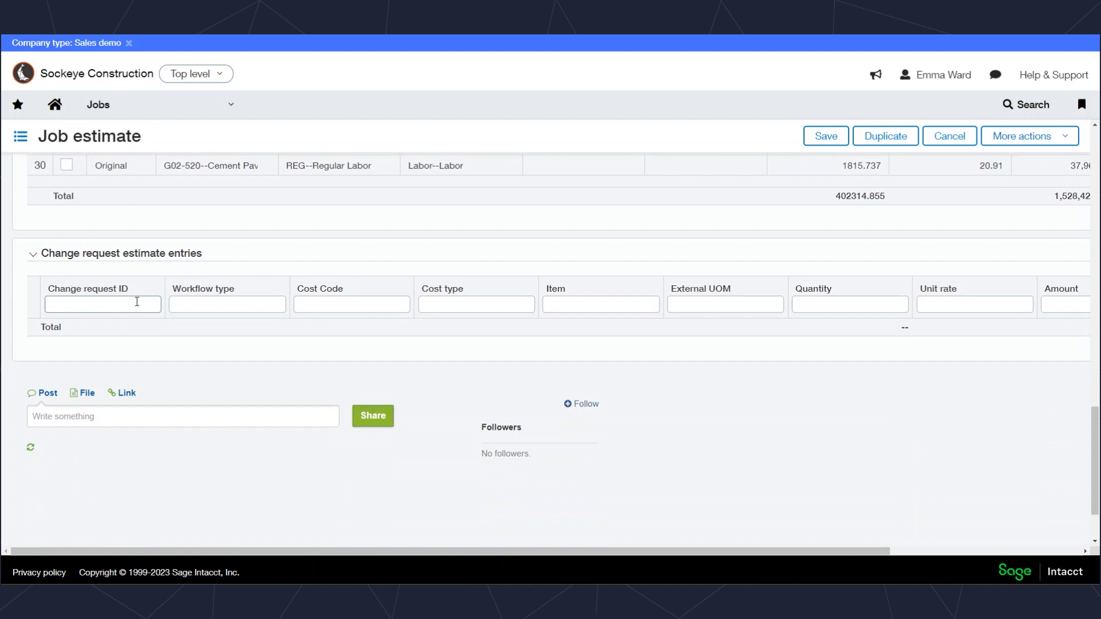
pyautogui.scroll(1, 137, 302)
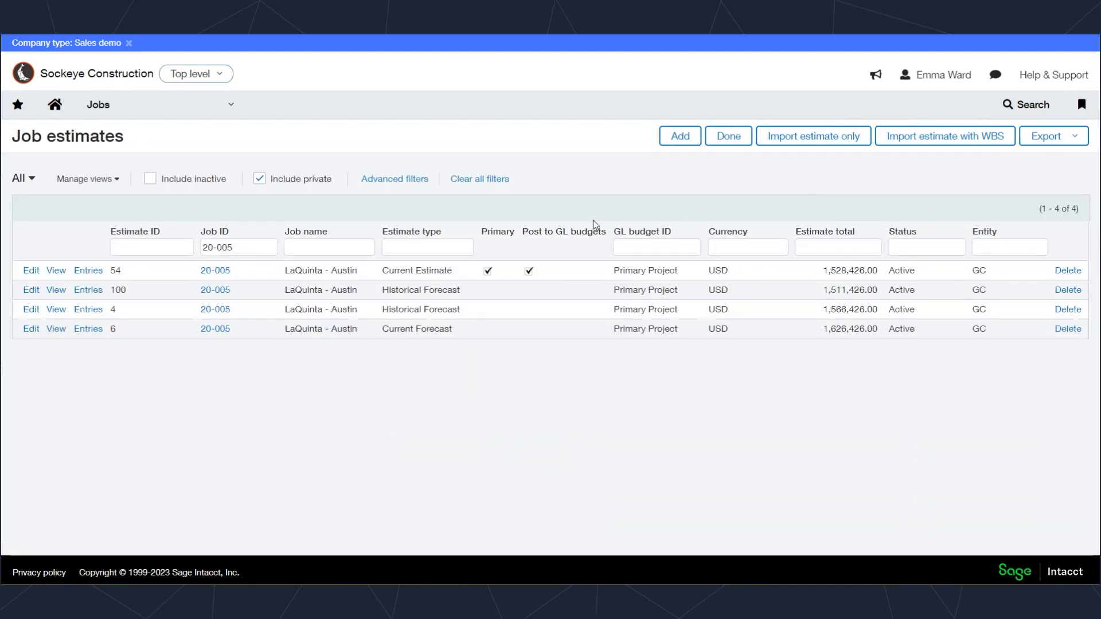
# Step: Open the WIP Reporting dashboard from Jobs > Dashboards > ET
pyautogui.click(232, 107)
pyautogui.moveTo(166, 141)
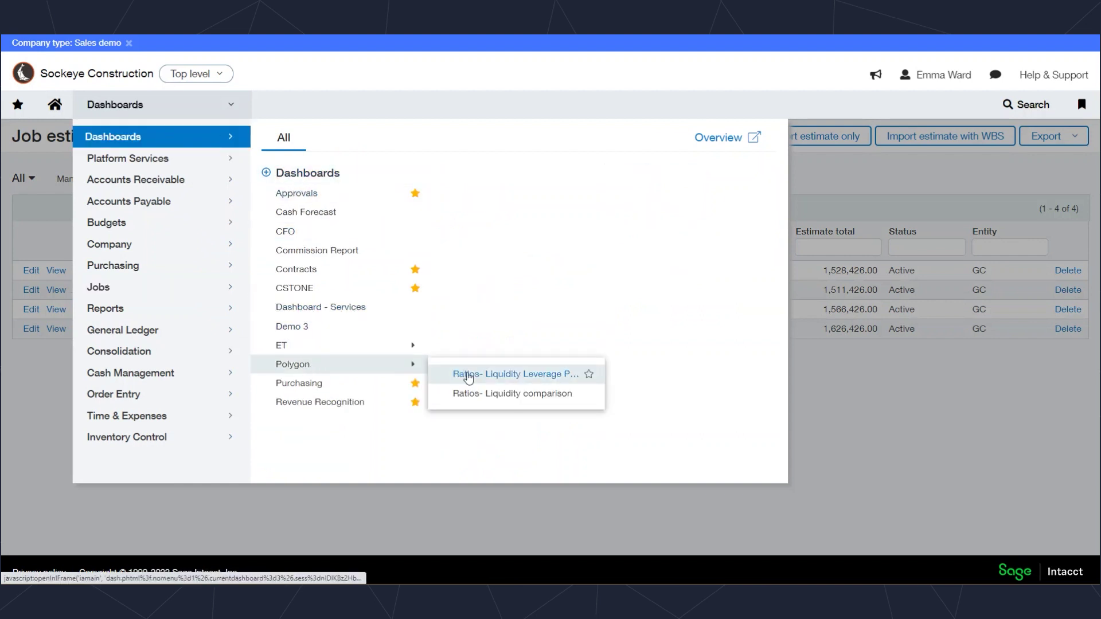
pyautogui.moveTo(410, 348)
pyautogui.scroll(-3, 493, 401)
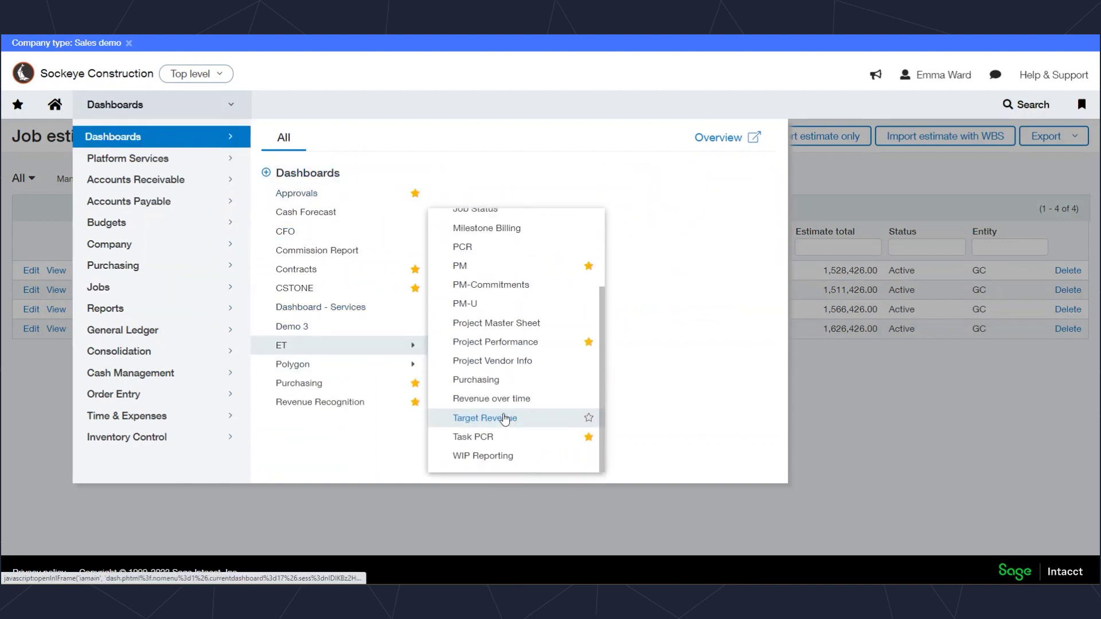
pyautogui.click(491, 457)
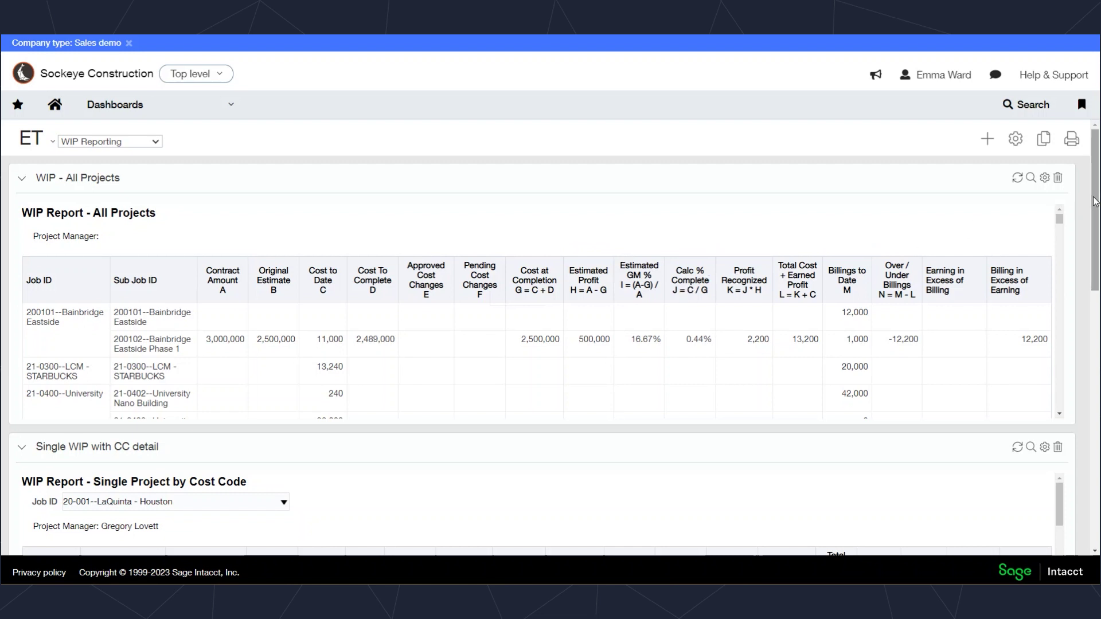
# Step: Scroll down the WIP Reporting dashboard to WIP Report 2 and the ALL Jobs summary
pyautogui.moveTo(1095, 201); pyautogui.dragTo(1097, 449)
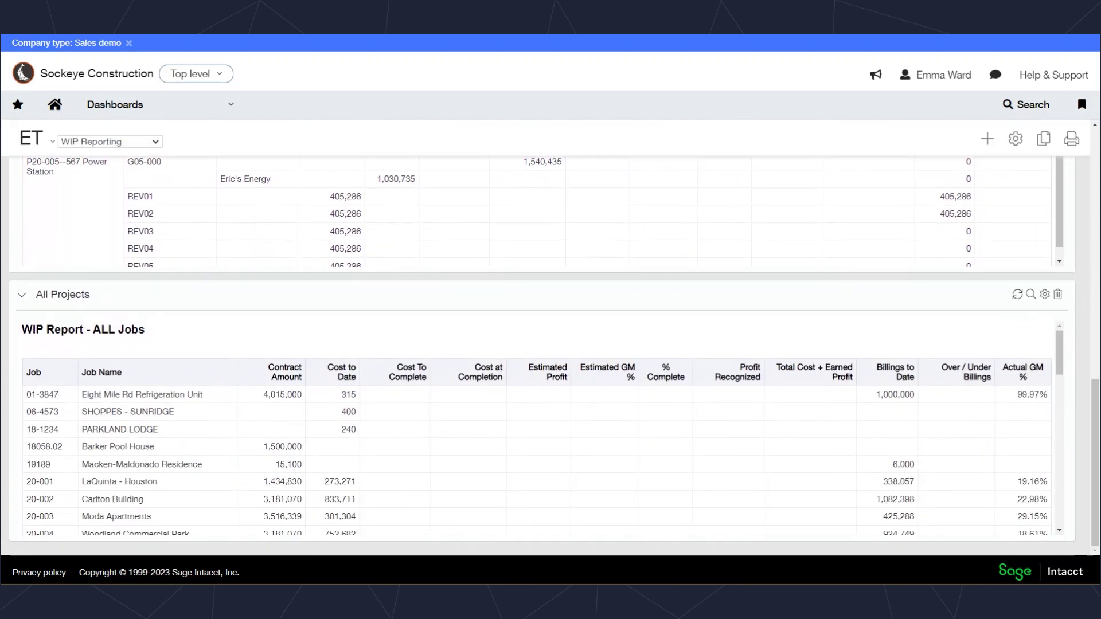